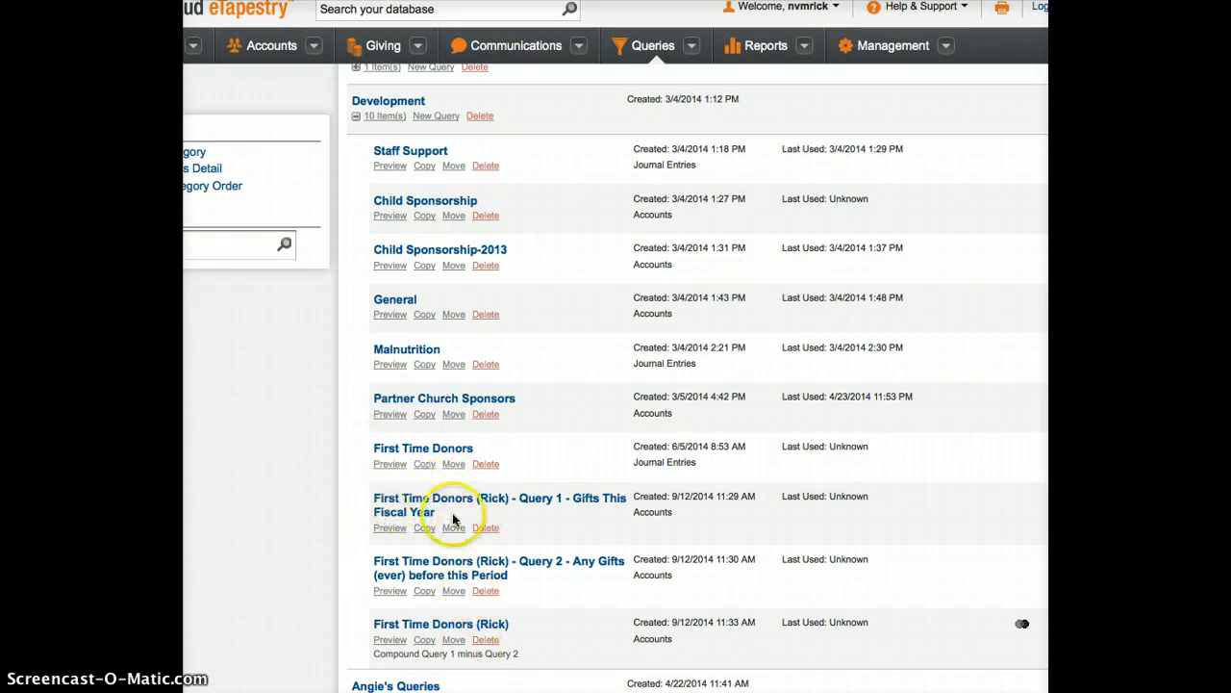
# Open the first-time donors Query 1 for gifts this fiscal year and check the start date of its journal entry range.
pyautogui.click(388, 505)
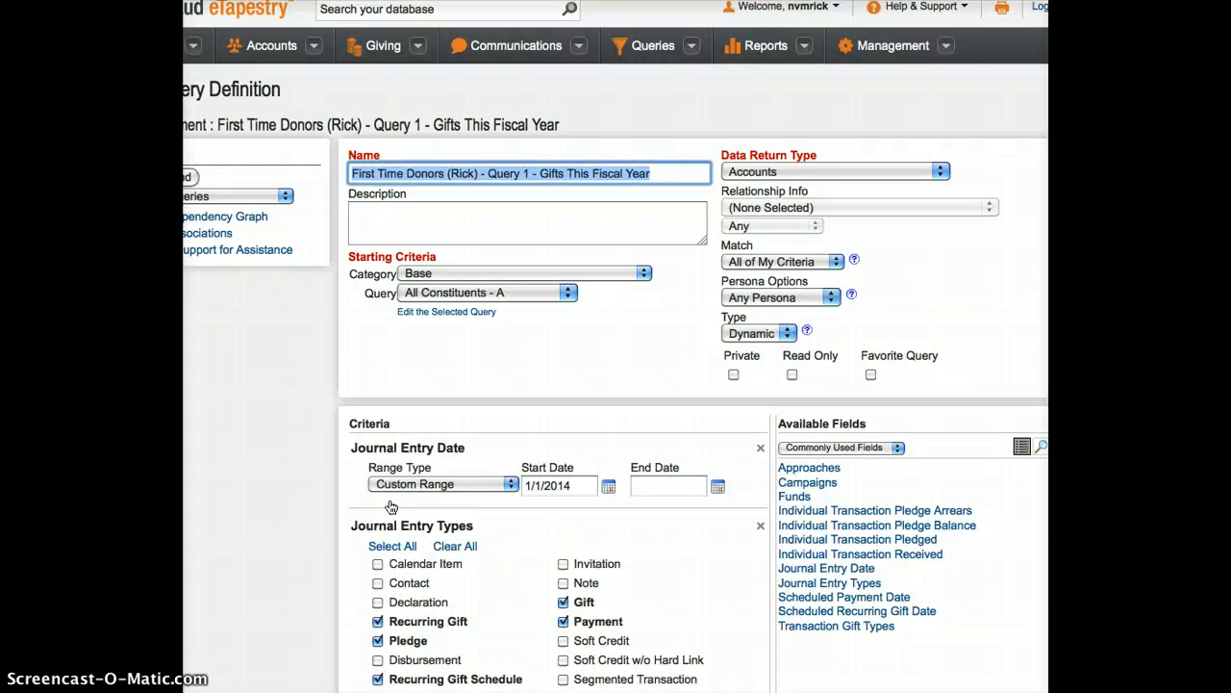
pyautogui.click(580, 484)
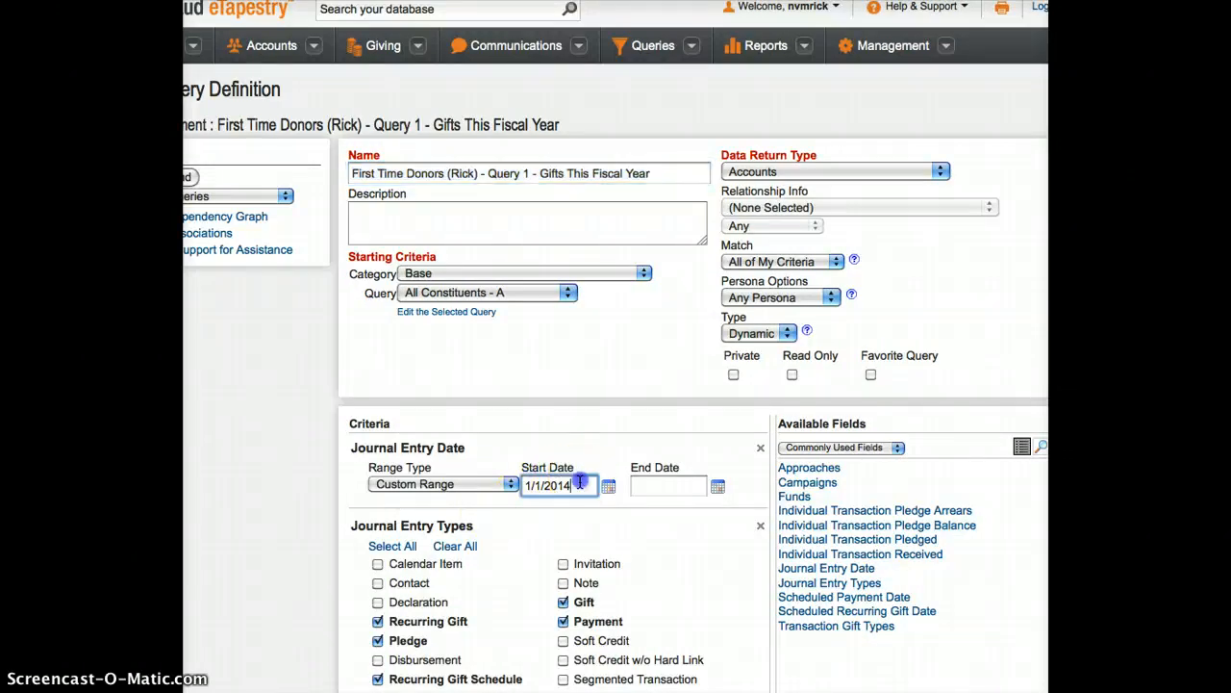
pyautogui.moveTo(581, 483); pyautogui.dragTo(510, 485)
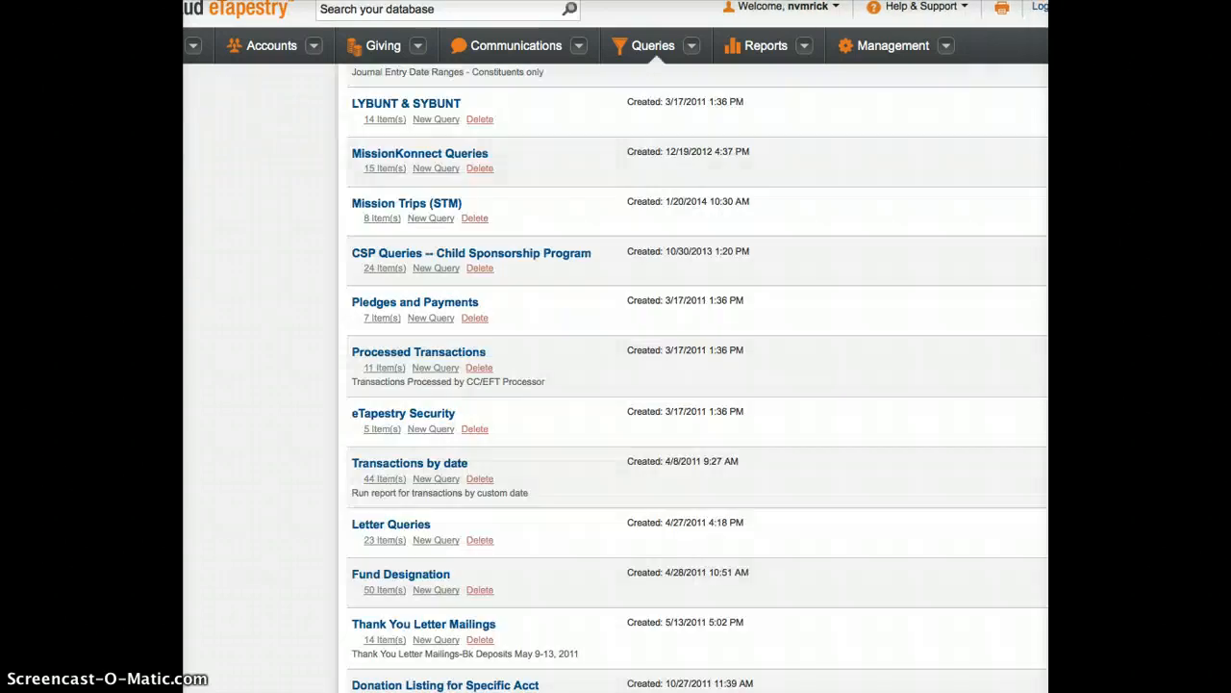
# Expand the Development query category and open the first-time donors Query 2 for any gifts before this period.
pyautogui.scroll(-2, 434, 496)
pyautogui.scroll(-3, 434, 497)
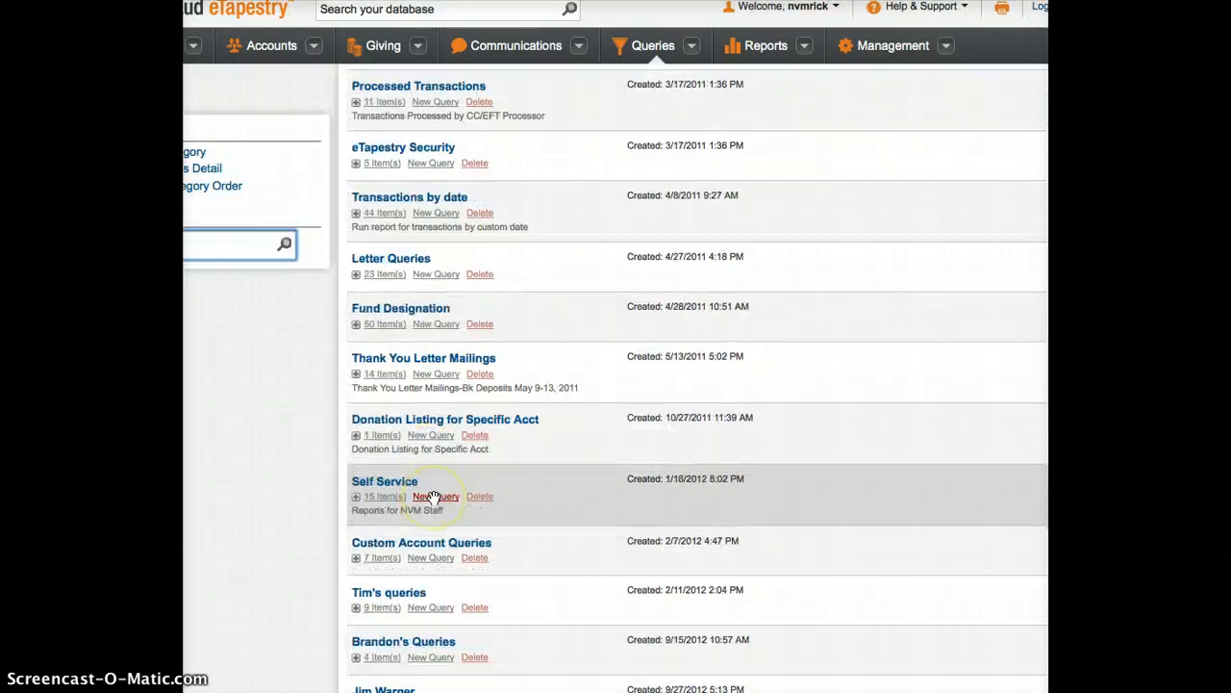
pyautogui.scroll(-5, 434, 497)
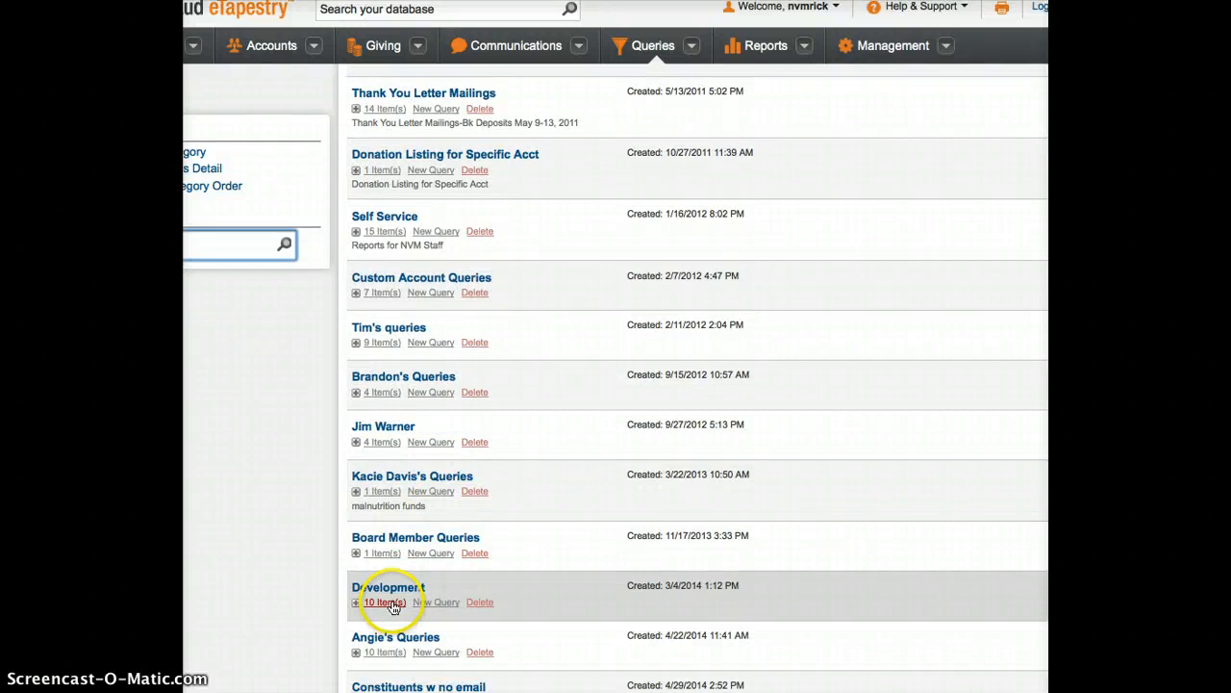
pyautogui.click(393, 605)
pyautogui.scroll(-6, 499, 606)
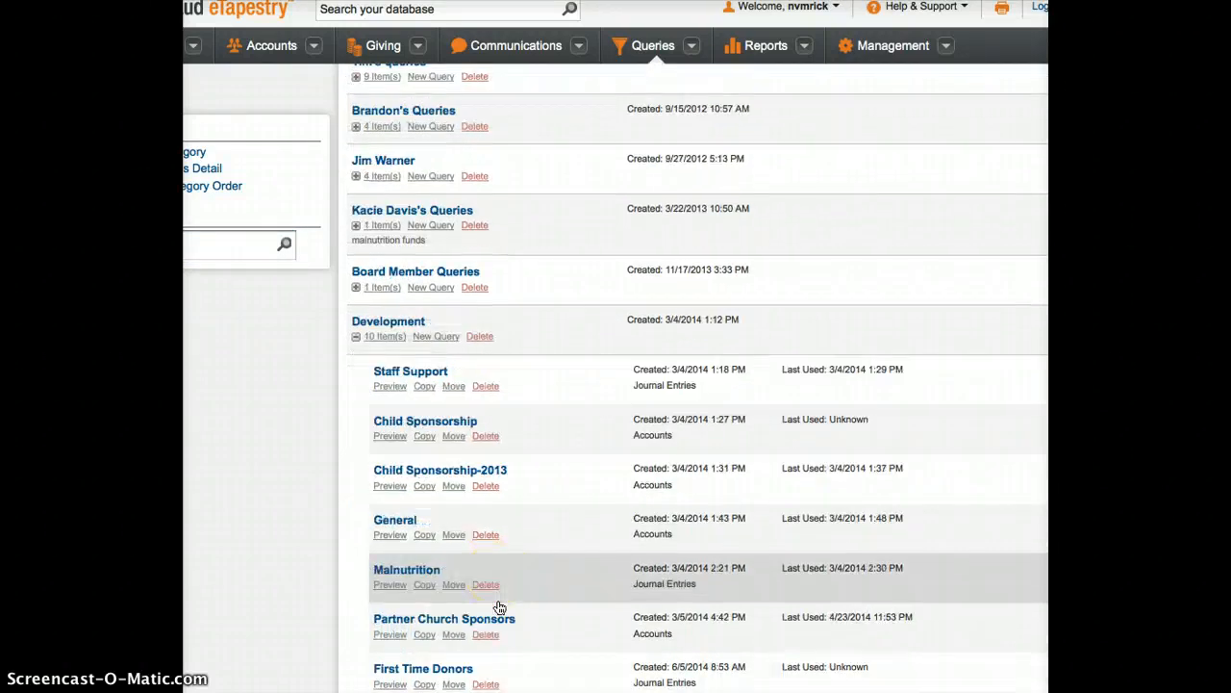
pyautogui.scroll(-2, 500, 608)
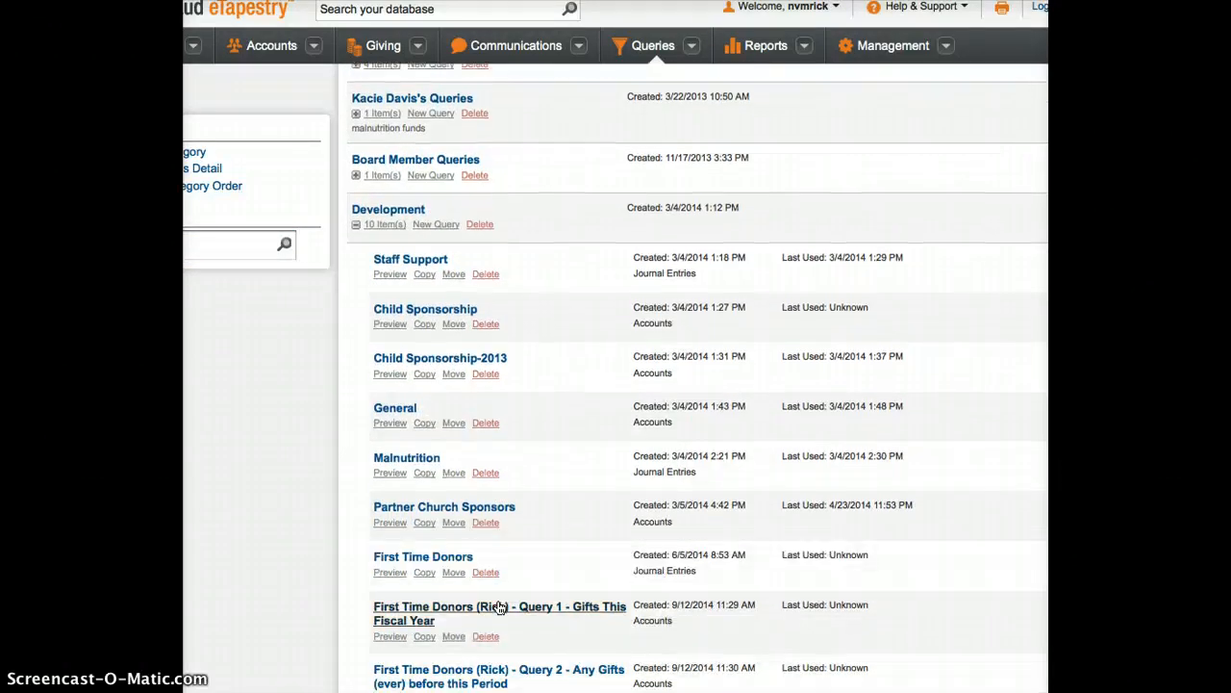
pyautogui.scroll(-2, 499, 607)
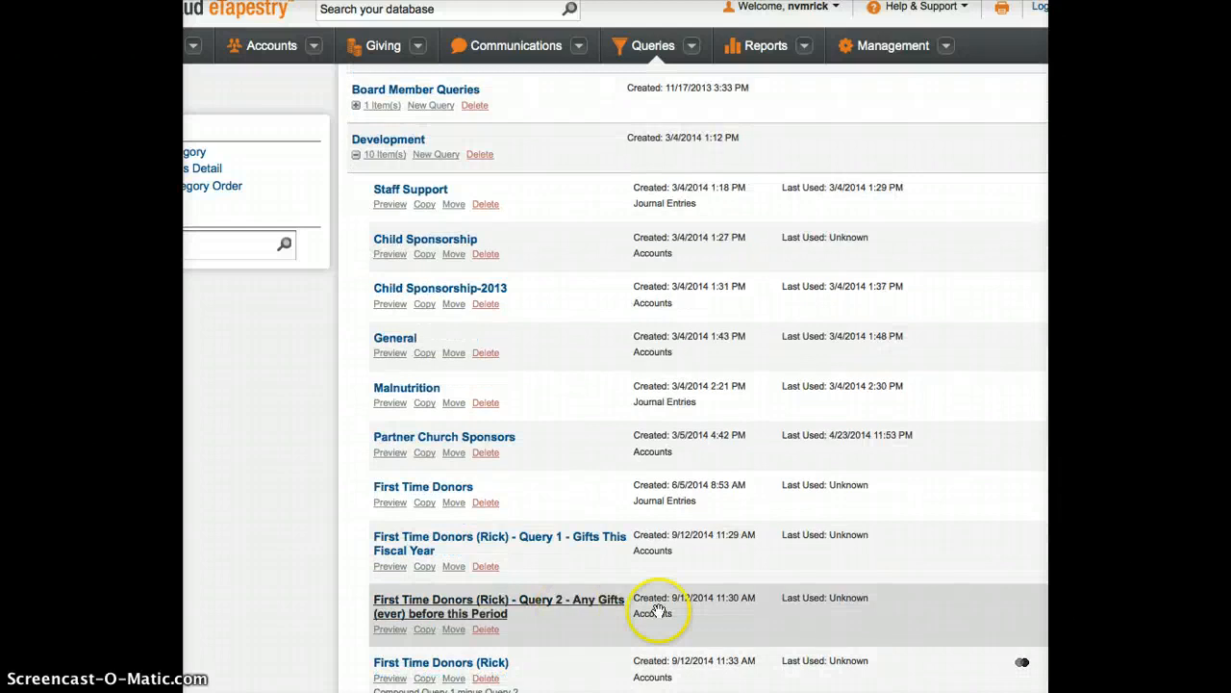
pyautogui.scroll(-1, 349, 589)
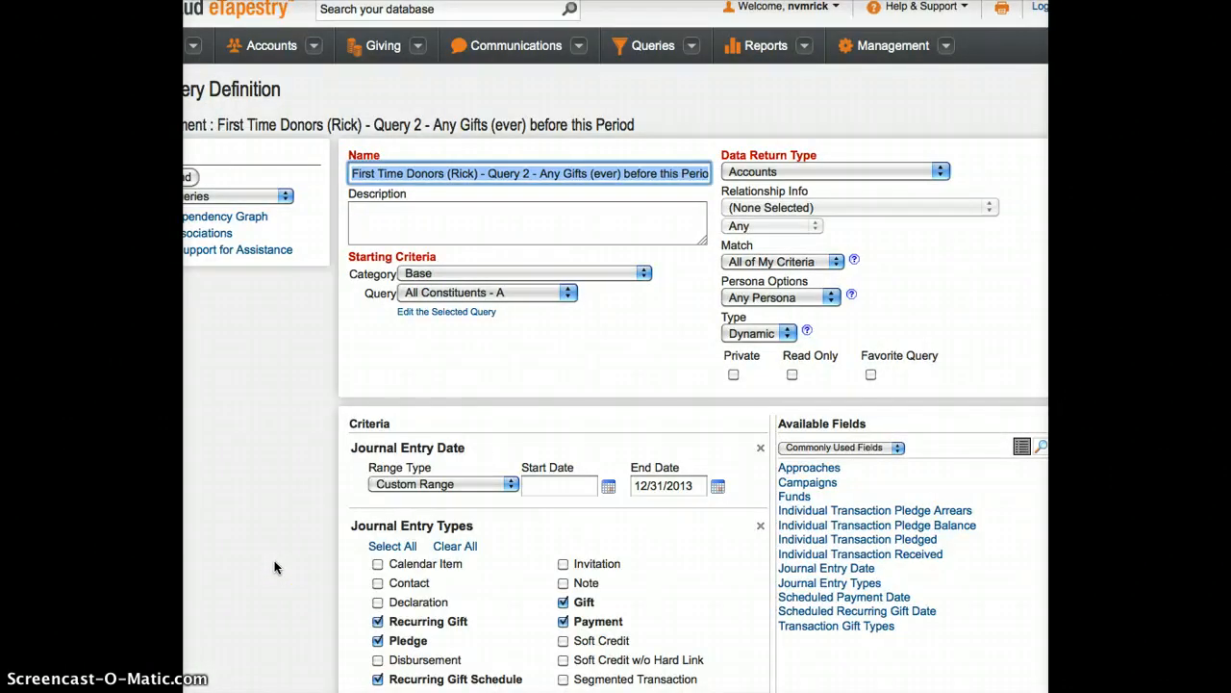
# Examine the start and end dates of Query 2's custom journal entry date range.
pyautogui.click(656, 487)
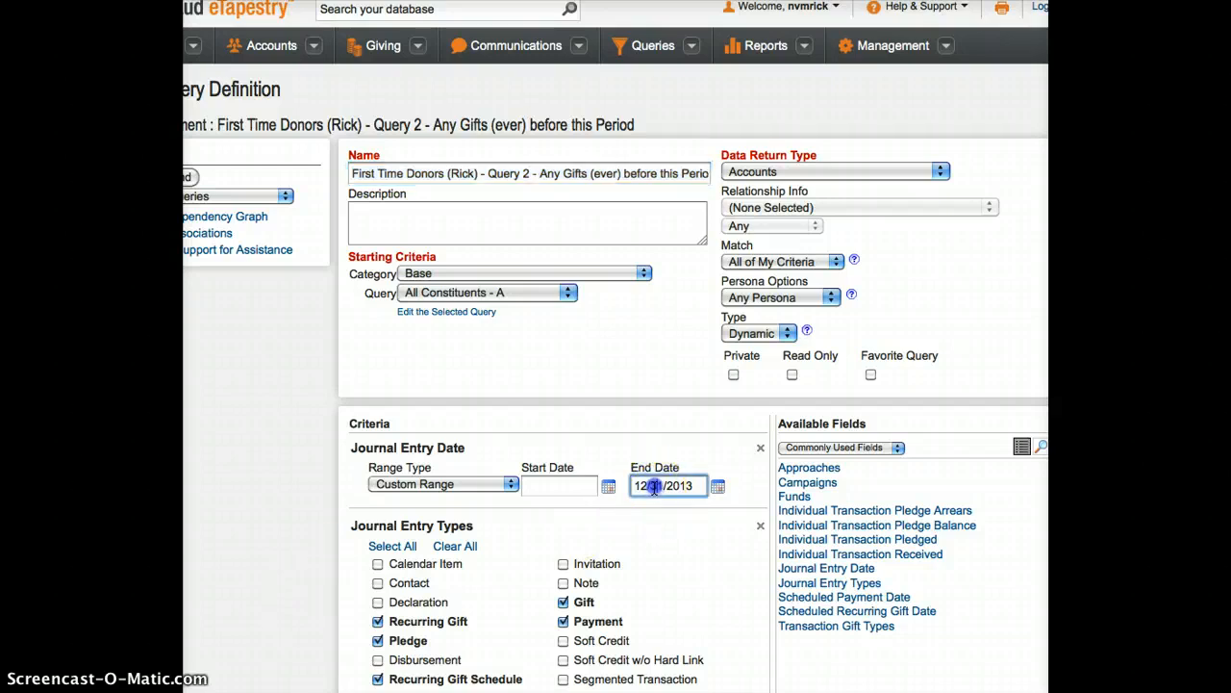
pyautogui.click(304, 496)
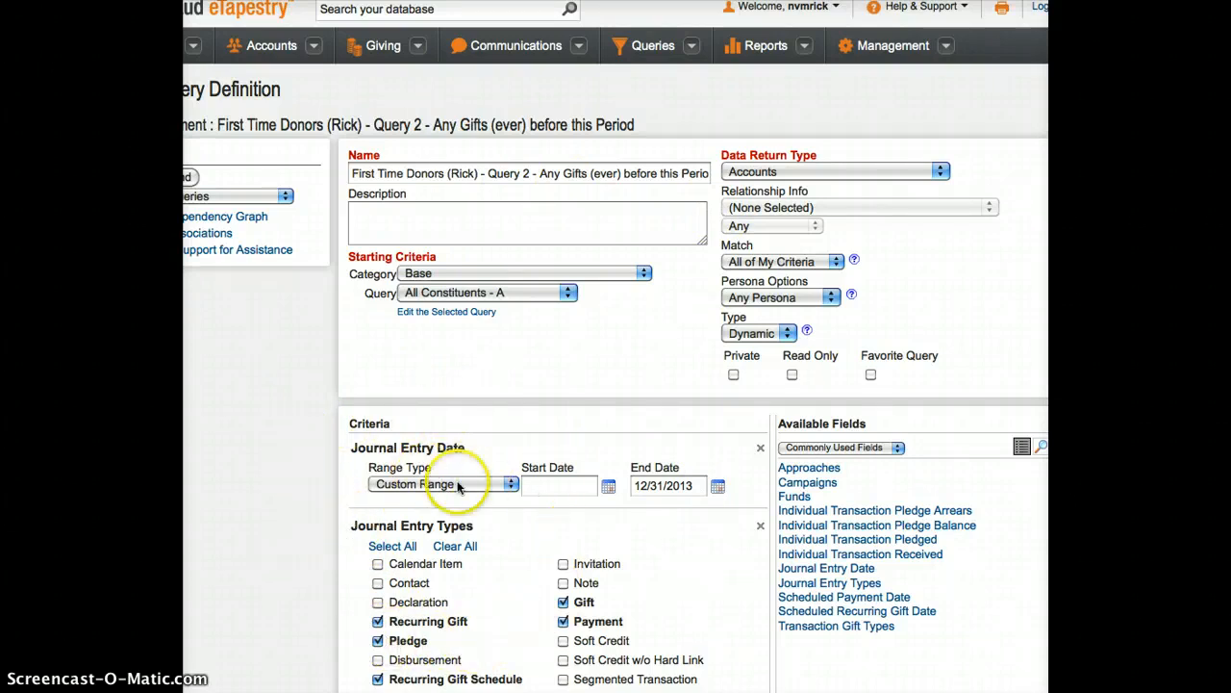
pyautogui.click(559, 485)
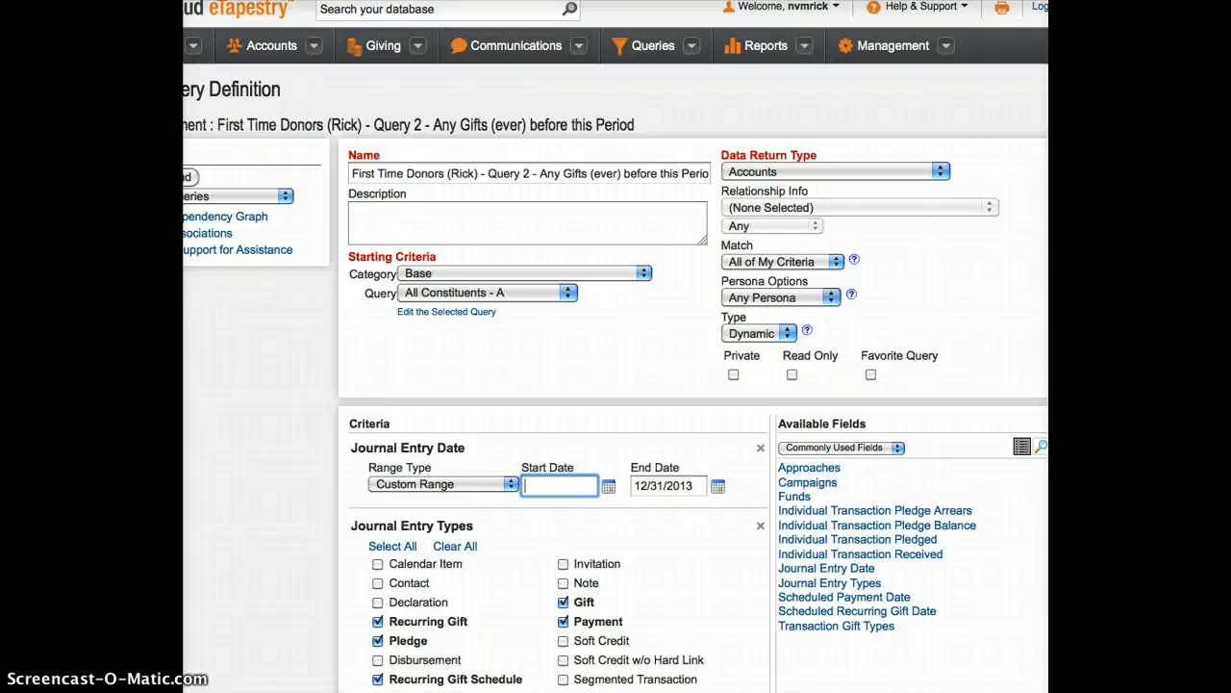
pyautogui.press('Tab')
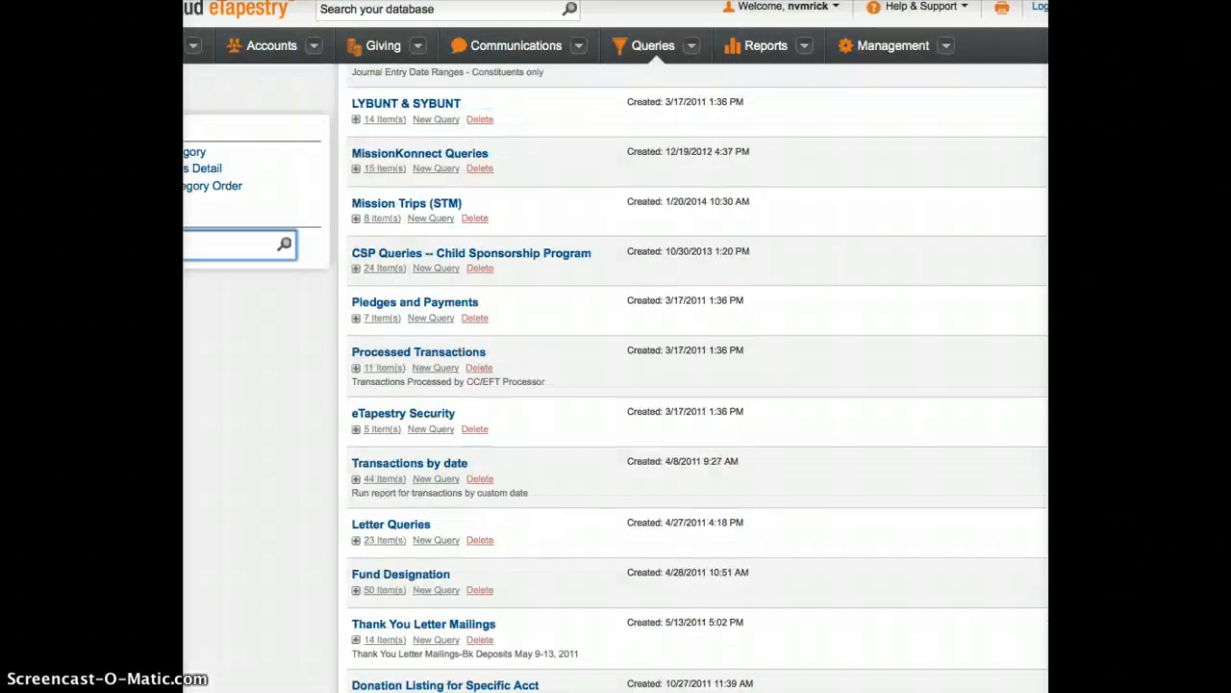
# Expand the Development category again and open the compound first-time donors query that subtracts Query 2 from Query 1.
pyautogui.scroll(-5, 587, 516)
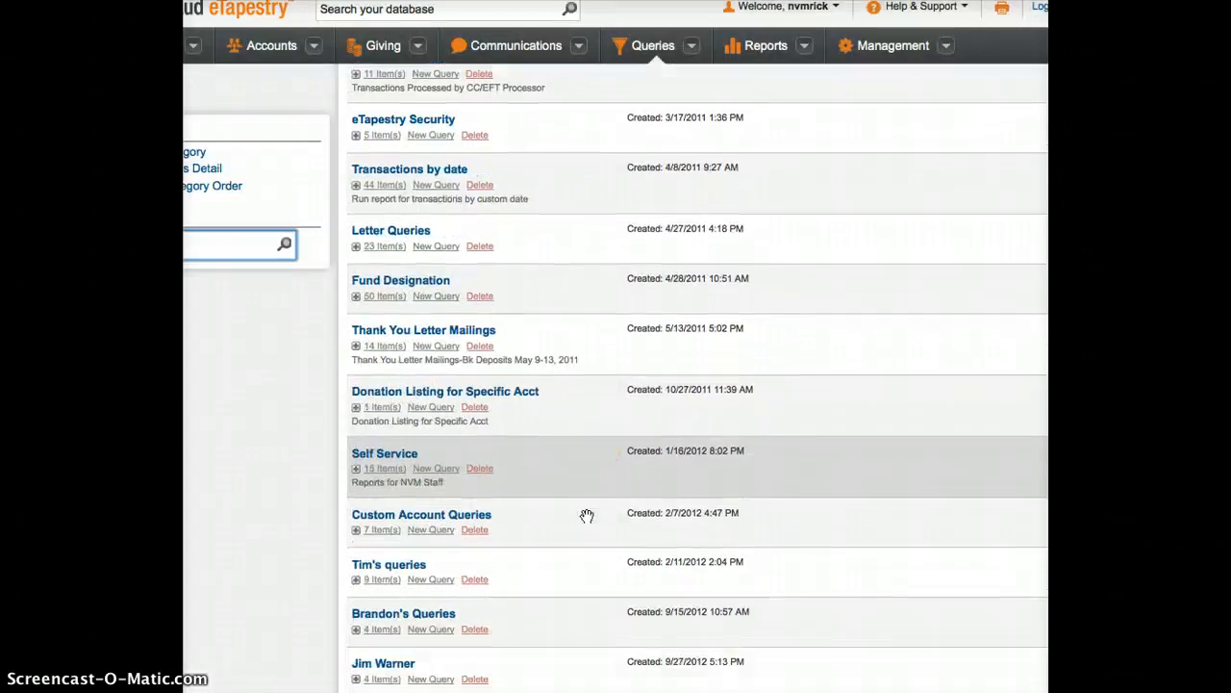
pyautogui.scroll(-1, 587, 516)
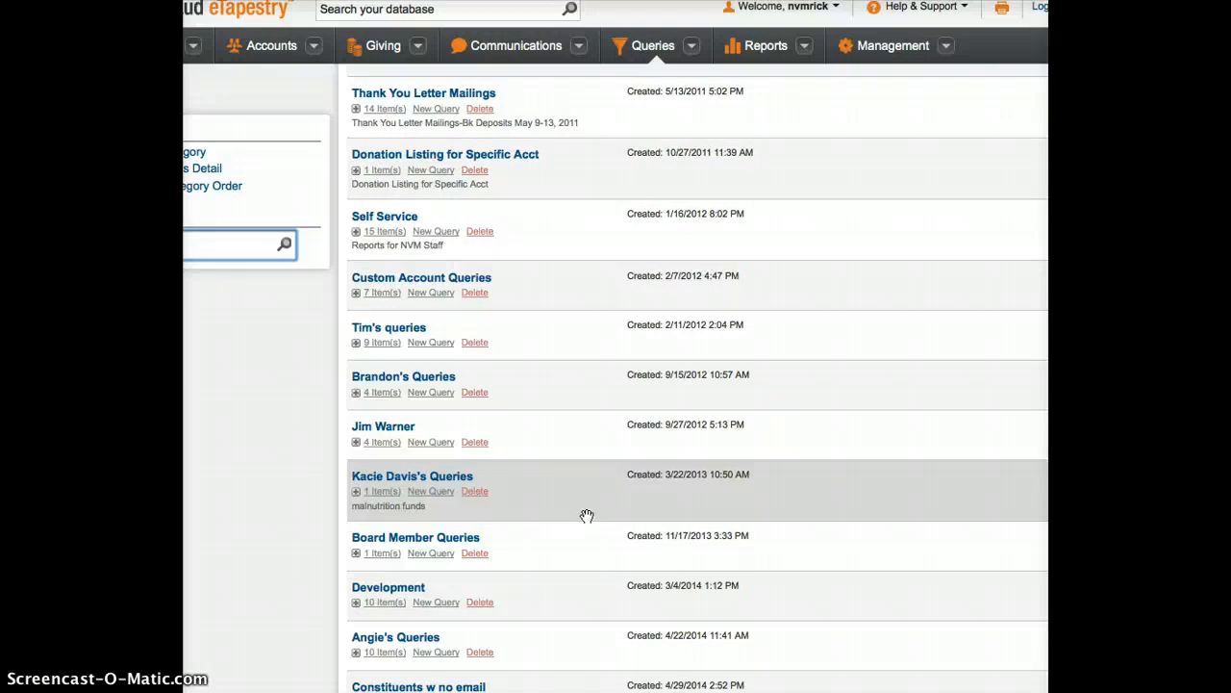
pyautogui.click(385, 601)
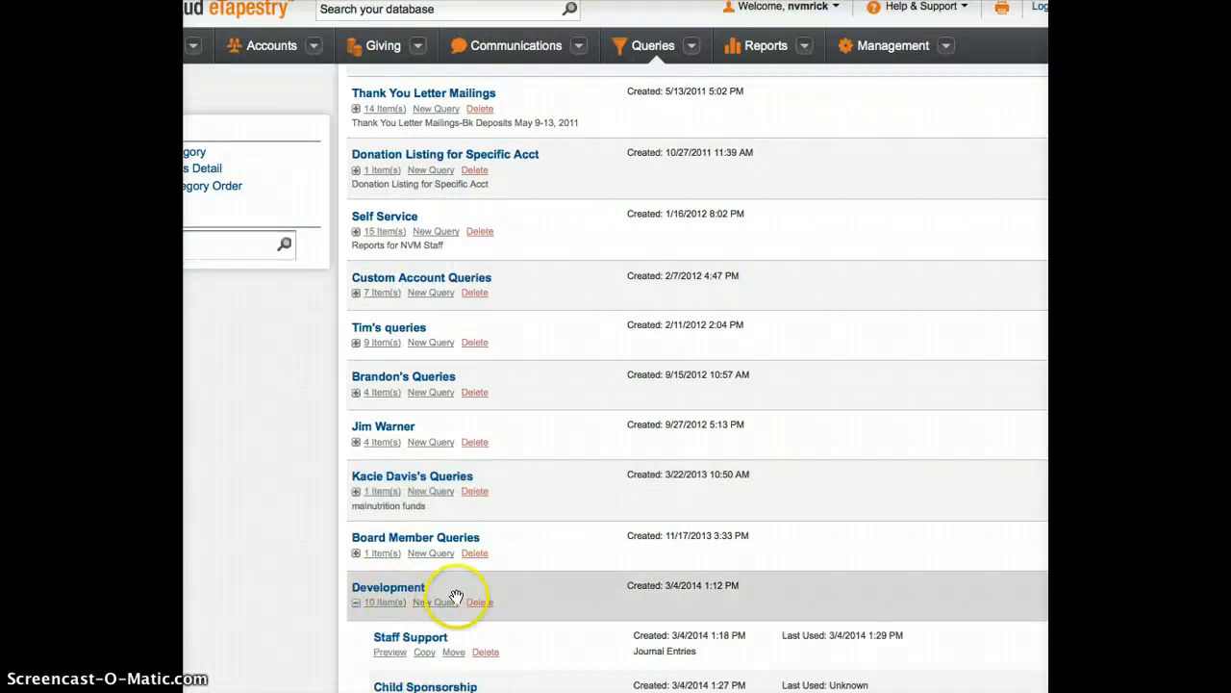
pyautogui.scroll(-5, 456, 596)
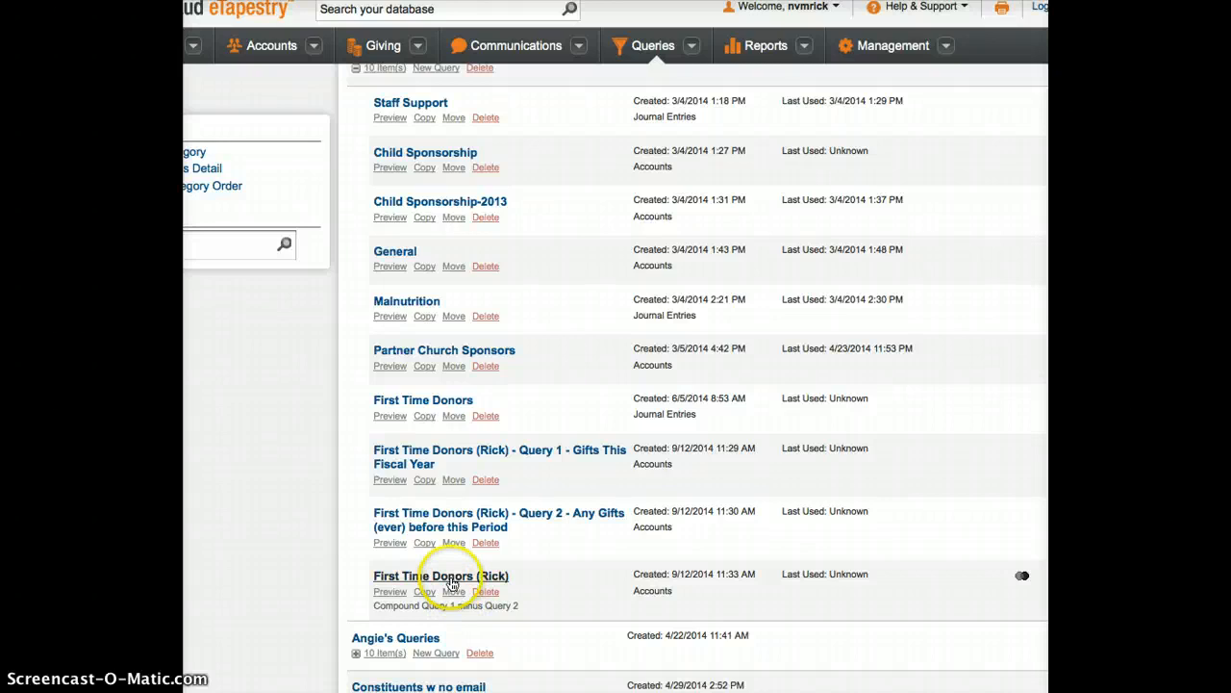
pyautogui.click(448, 577)
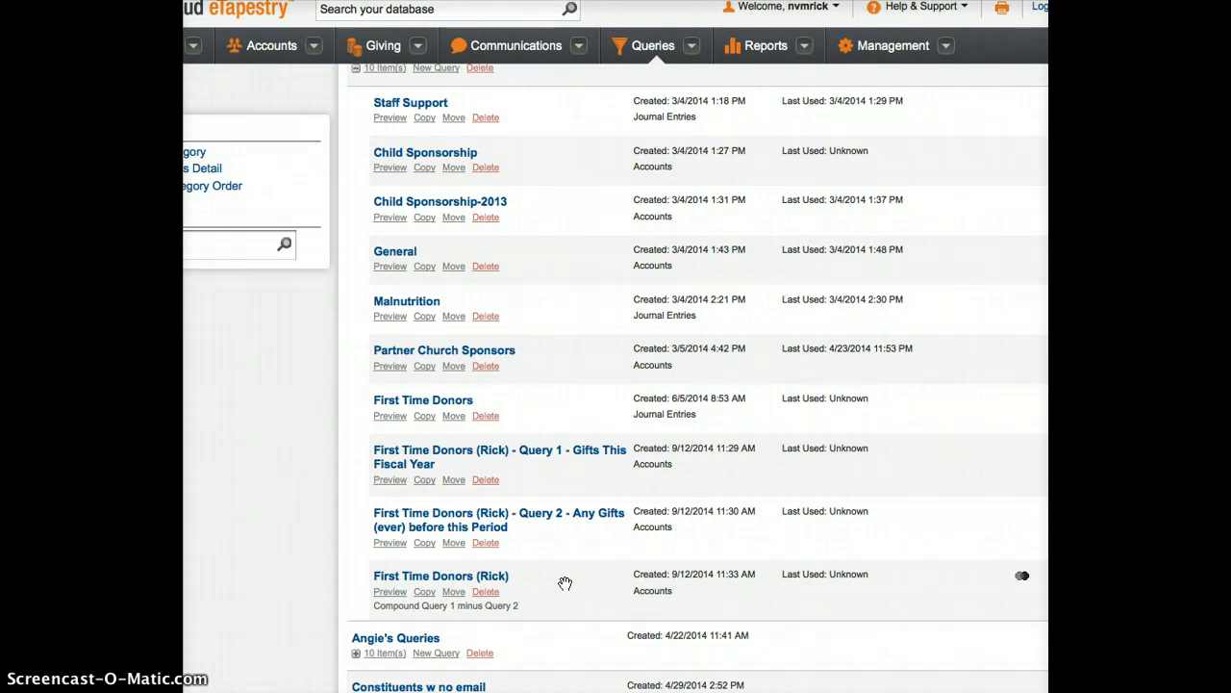
pyautogui.click(558, 520)
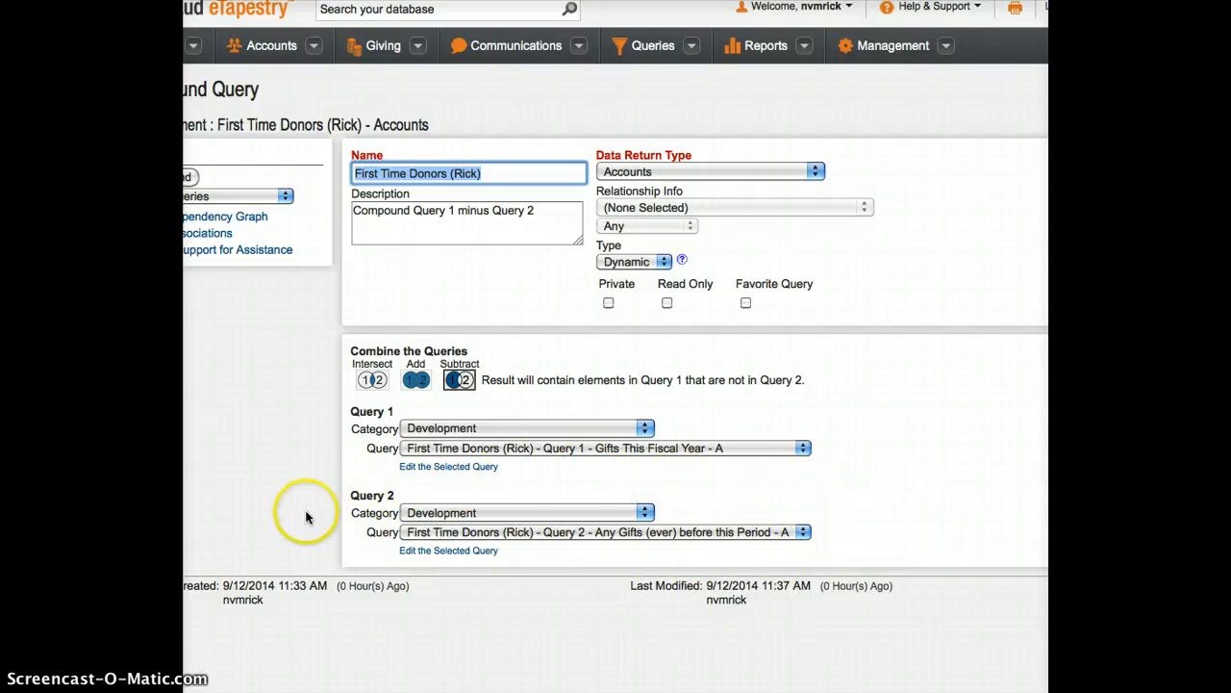
# Save the compound first-time donors query and preview its results.
pyautogui.click(200, 196)
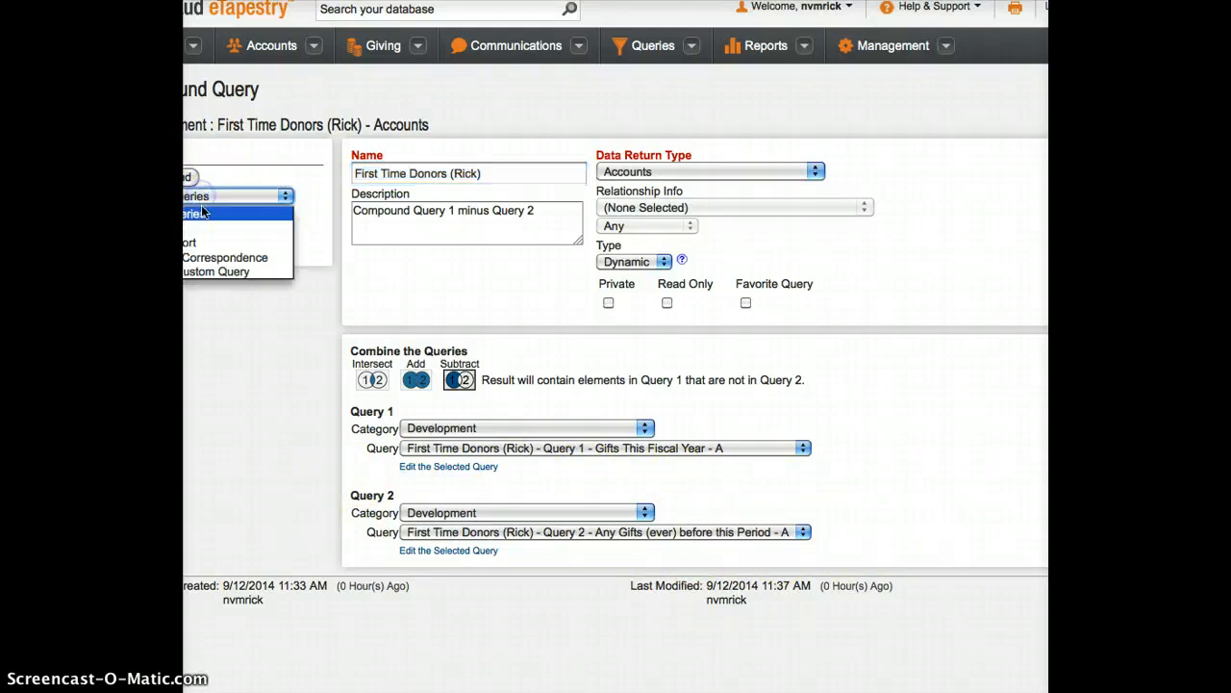
pyautogui.click(202, 223)
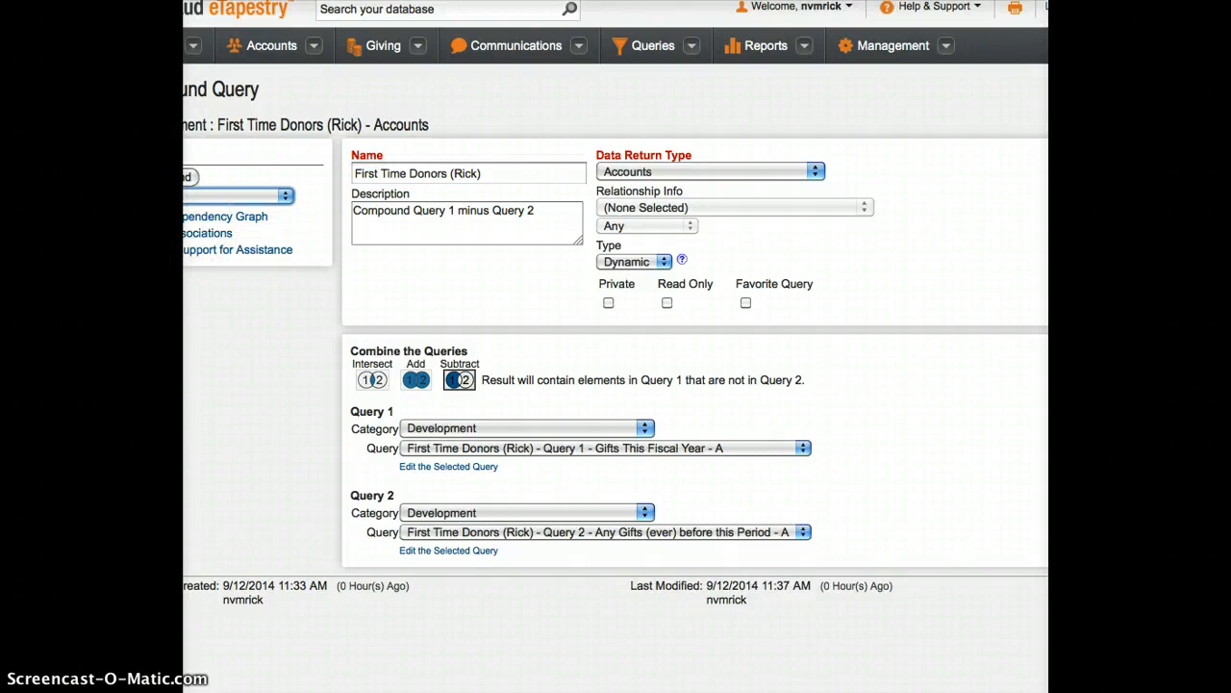
pyautogui.click(187, 177)
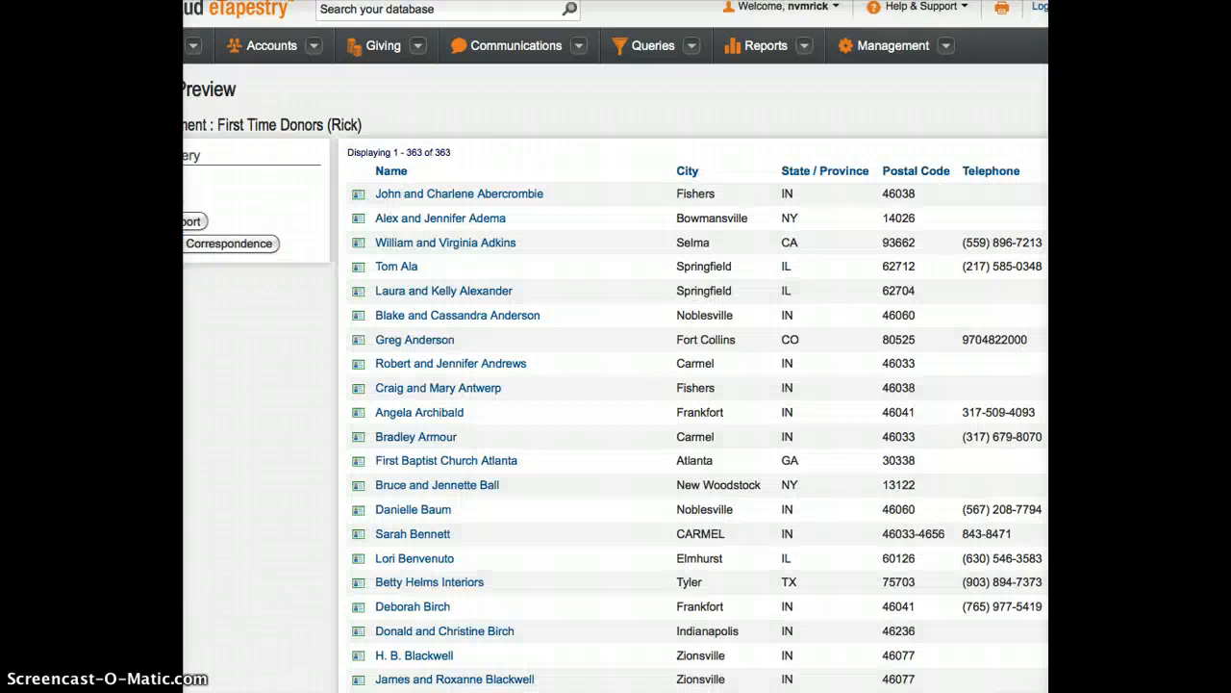
# Open a donor's account further down the preview results and review its journal entries.
pyautogui.scroll(-3, 498, 260)
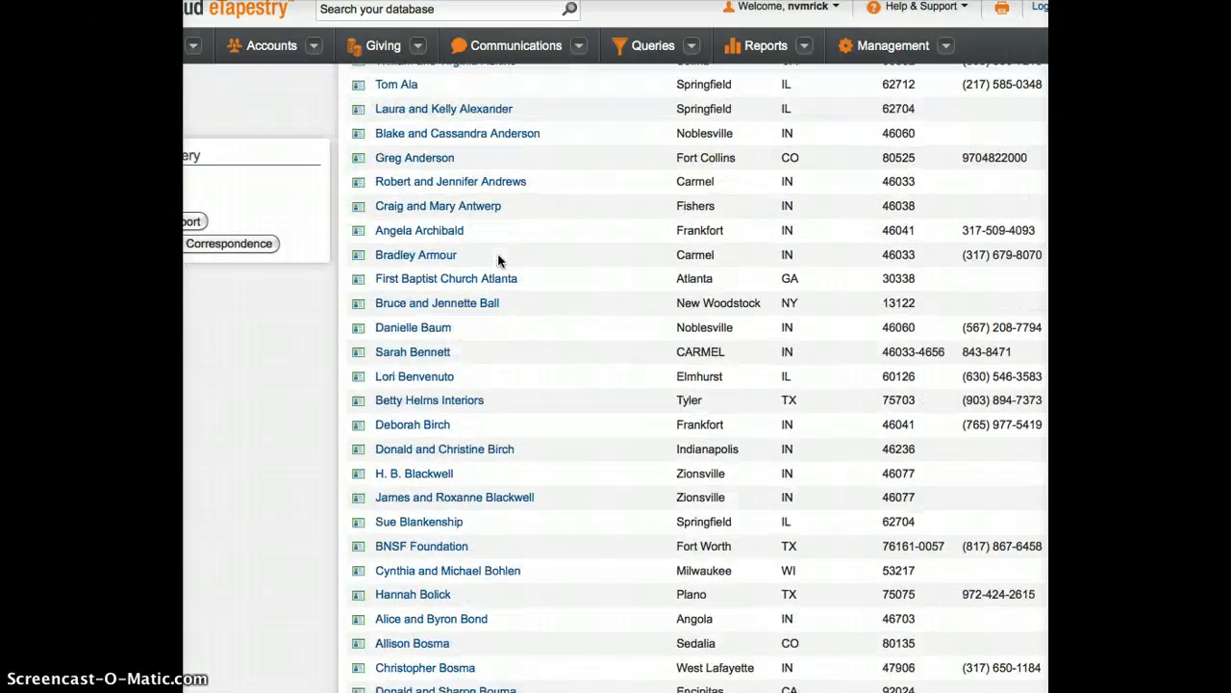
pyautogui.scroll(-2, 498, 260)
pyautogui.click(426, 254)
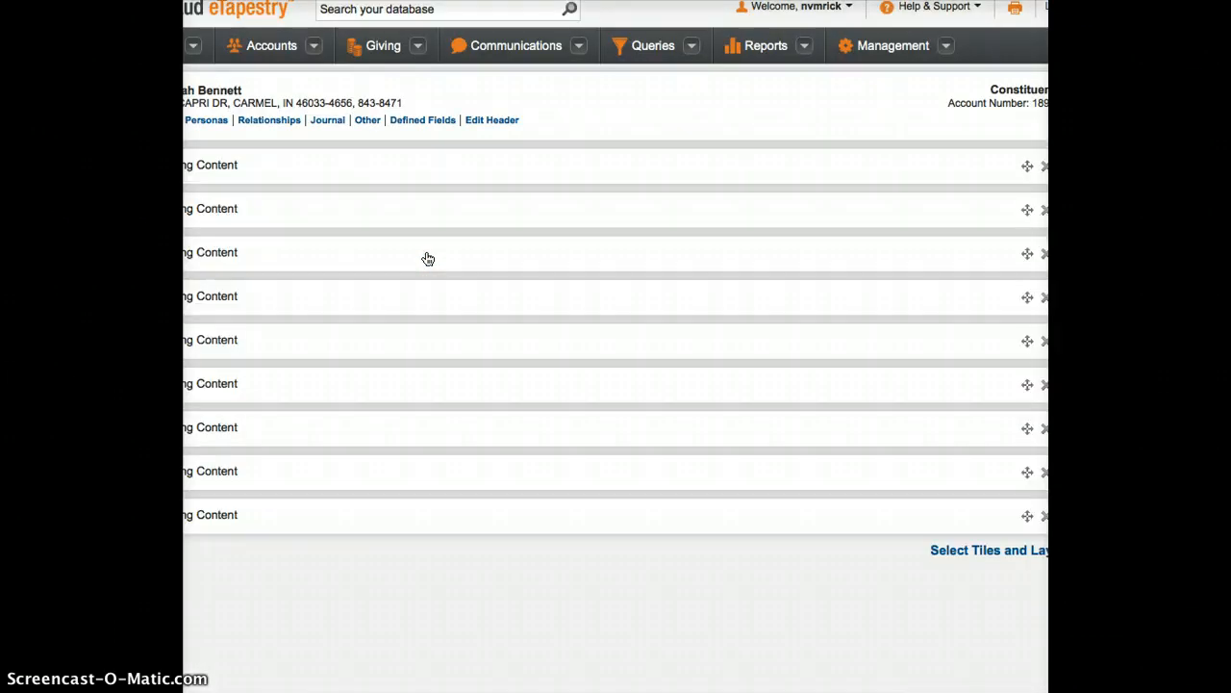
pyautogui.click(332, 122)
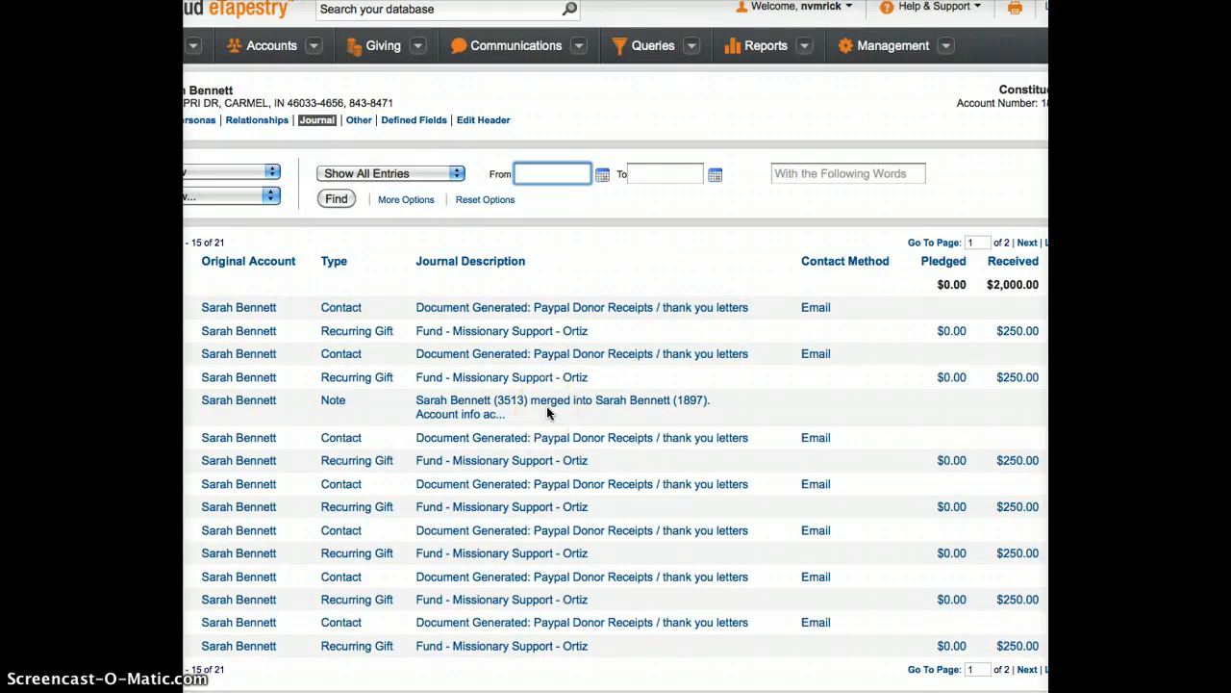
pyautogui.click(269, 117)
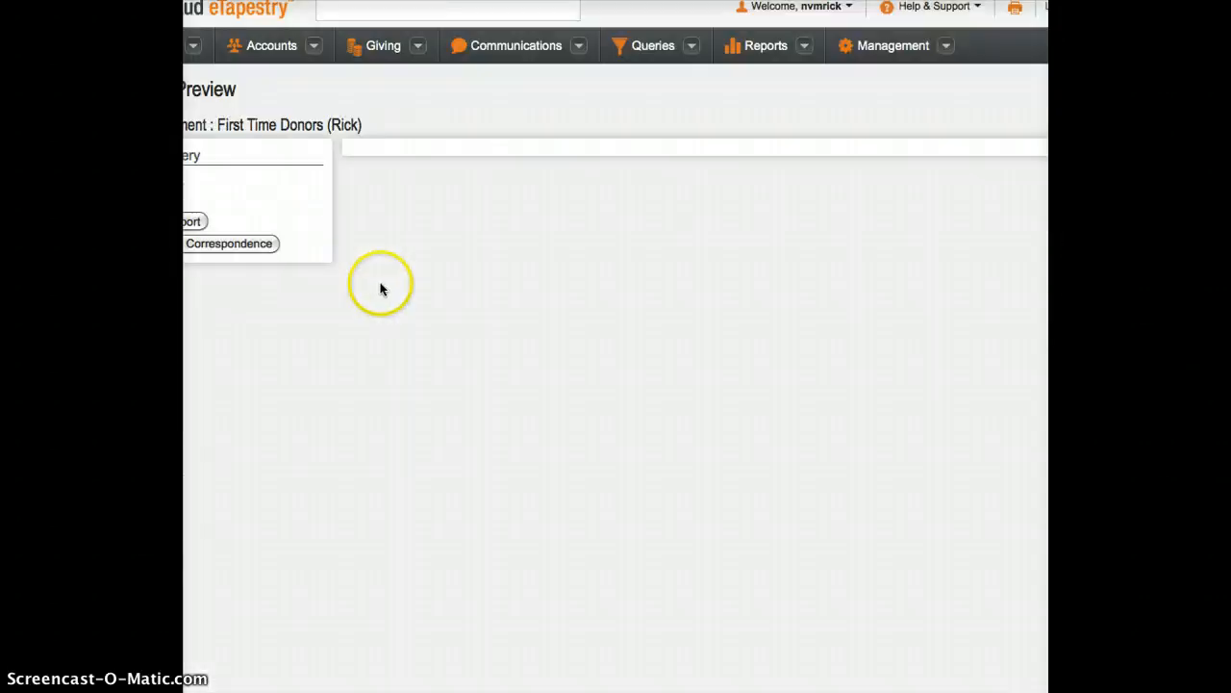
# Open the first donor account listed in the query preview and check the gifts in its journal.
pyautogui.scroll(4, 442, 352)
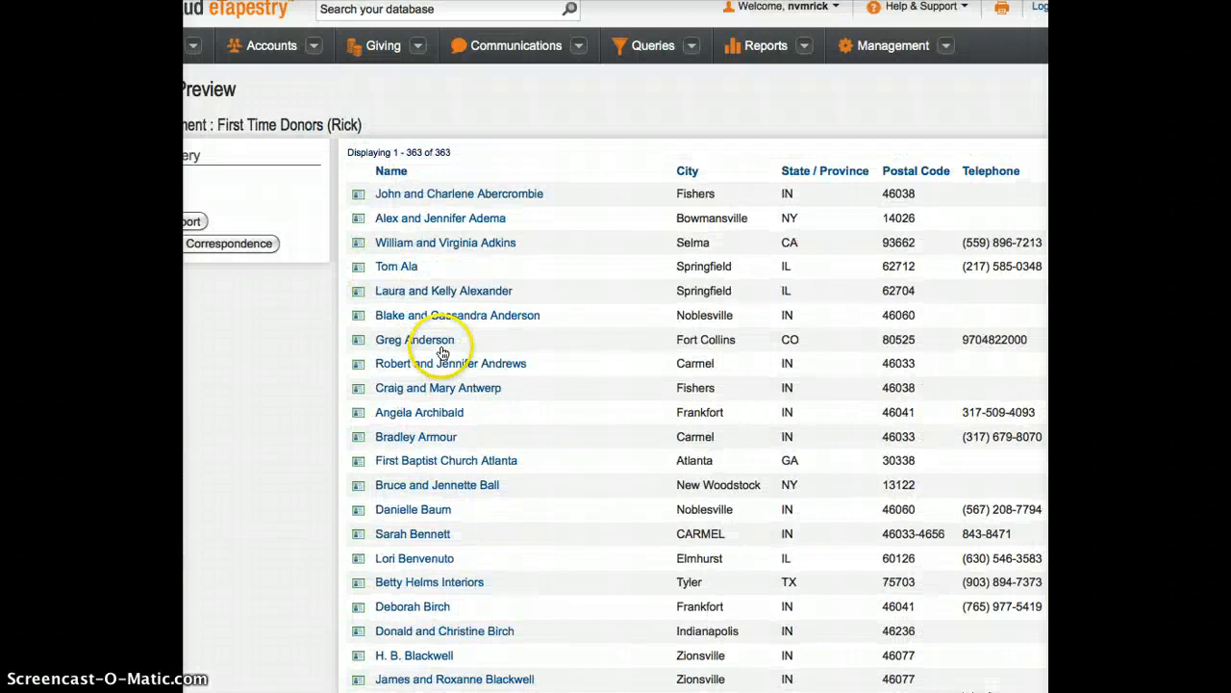
pyautogui.click(457, 195)
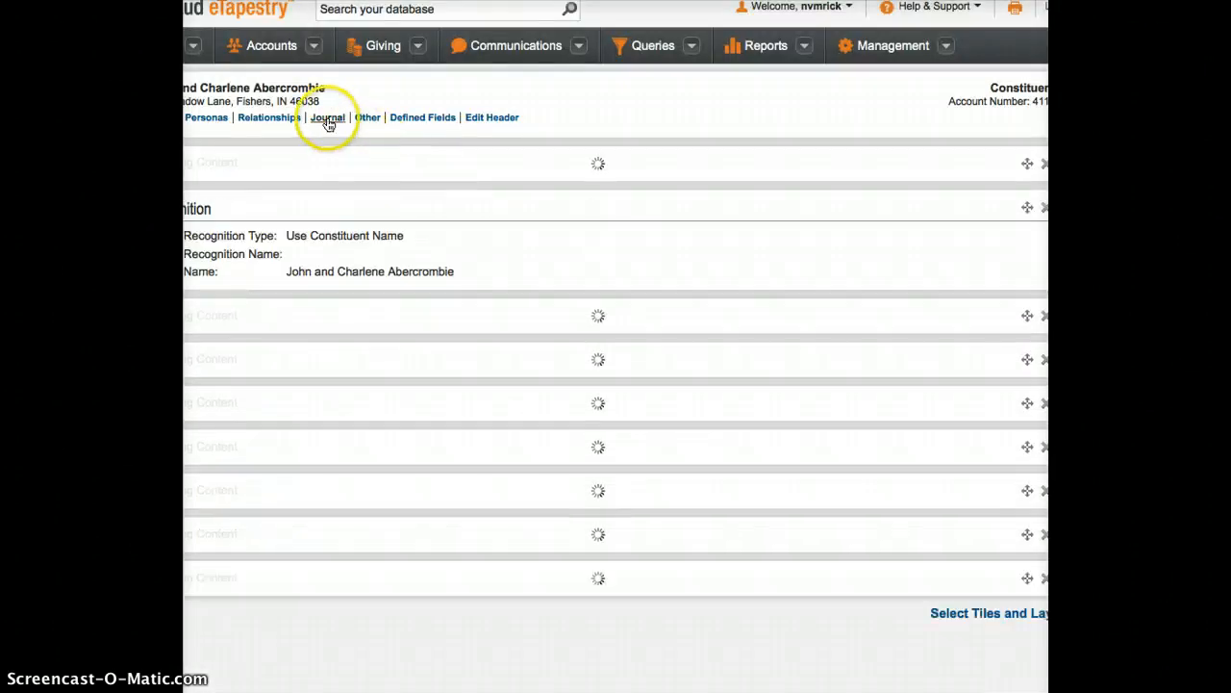
pyautogui.click(328, 123)
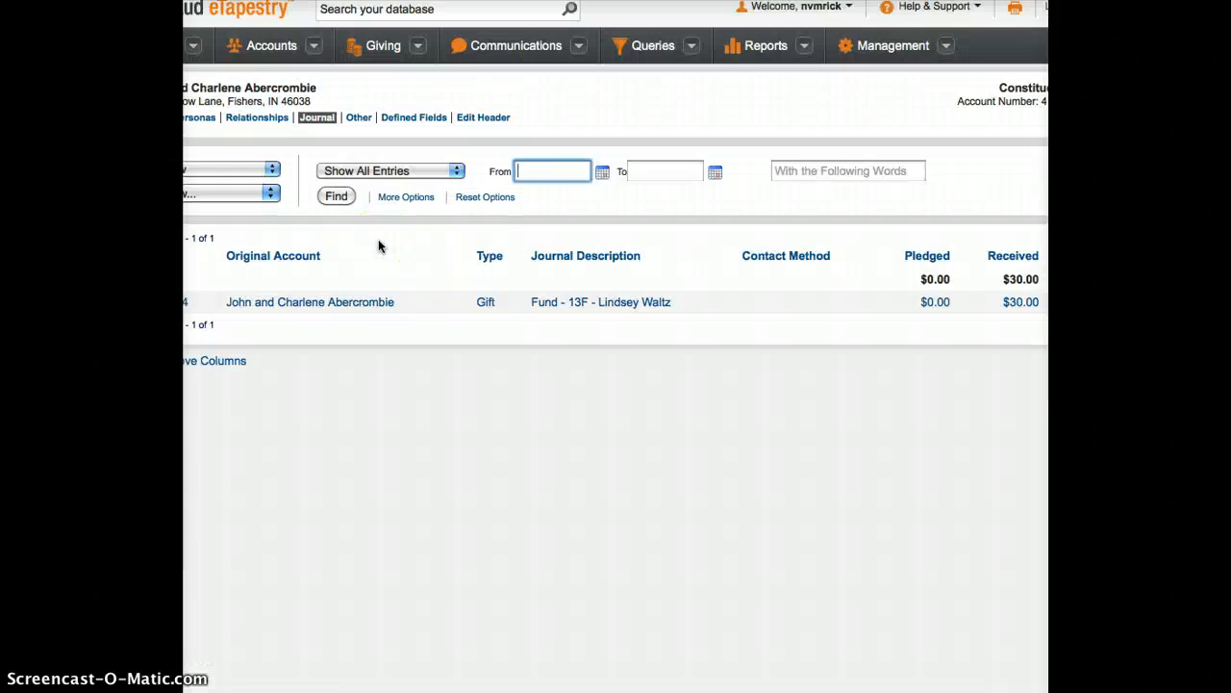
pyautogui.click(536, 616)
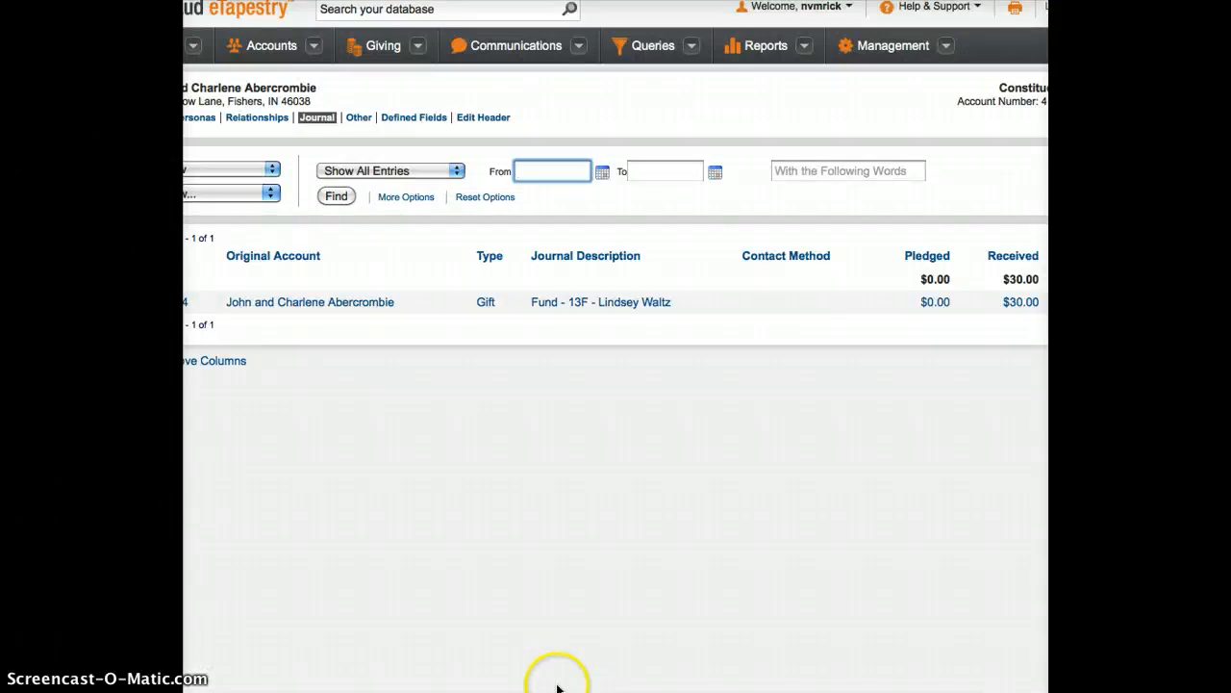